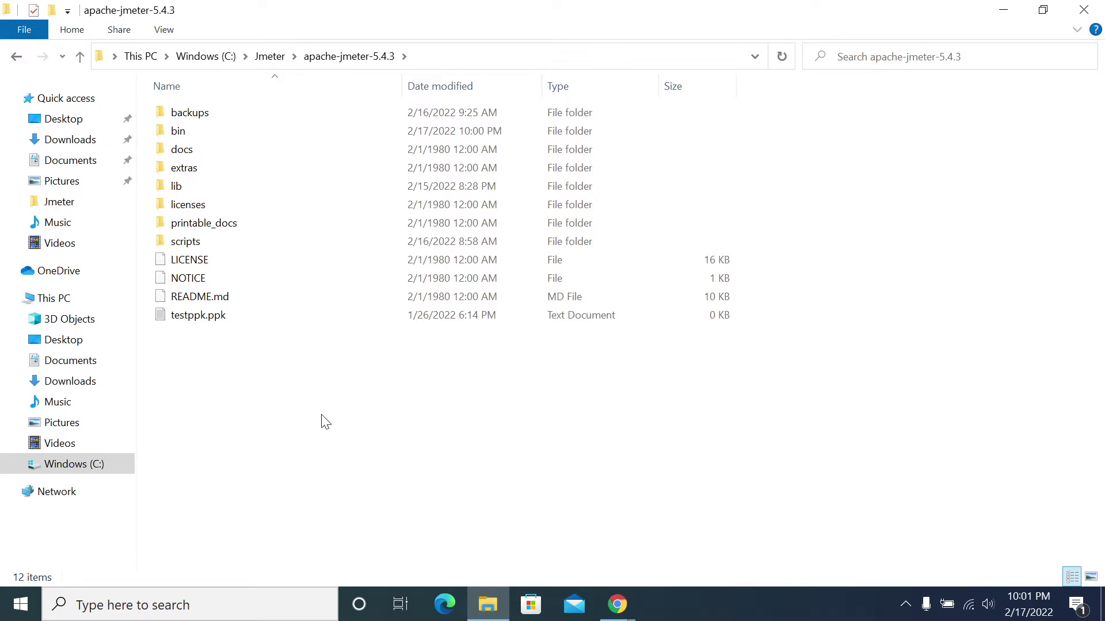
- Find the jmeter-plugins-manager-1.7 jar in lib\ext, then return to apache-jmeter-5.4.3
double_click(182, 187)
left_click(186, 112)
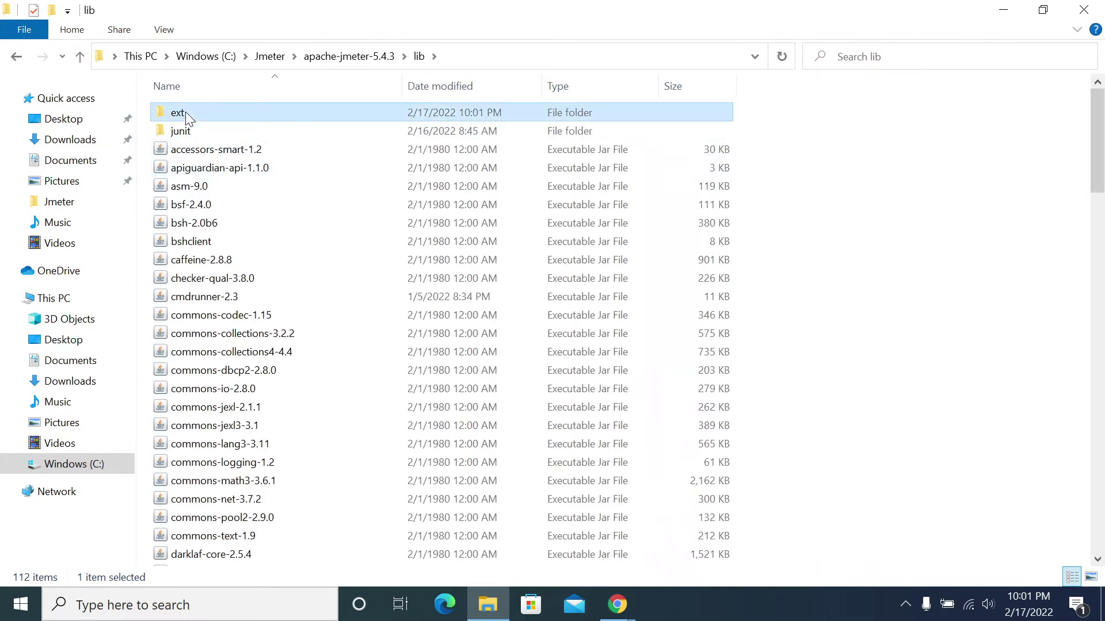
double_click(186, 113)
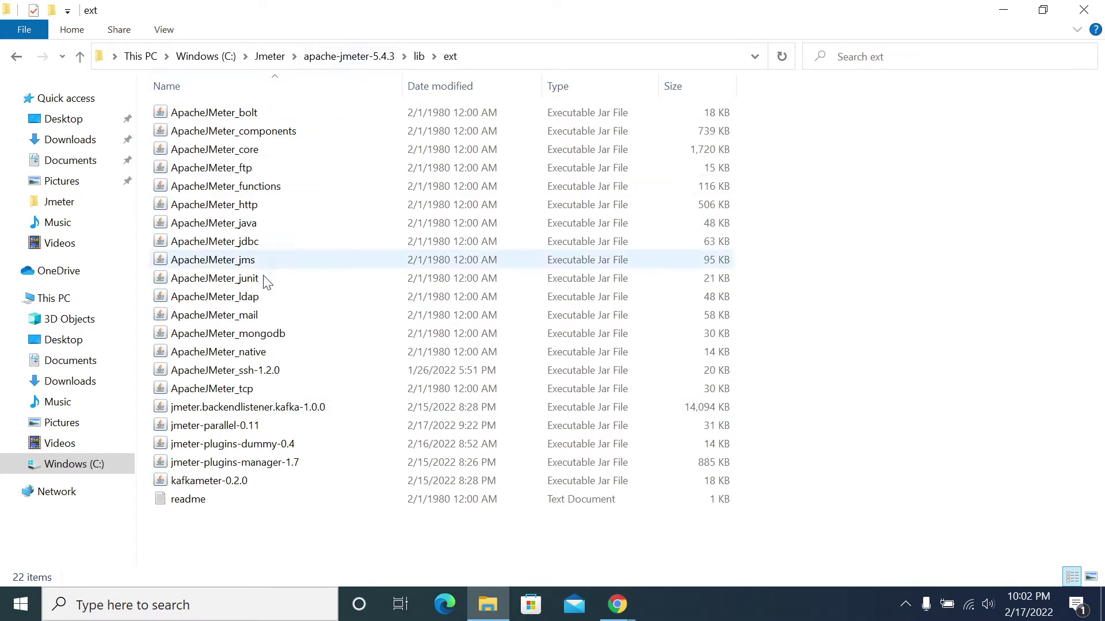
left_click(207, 469)
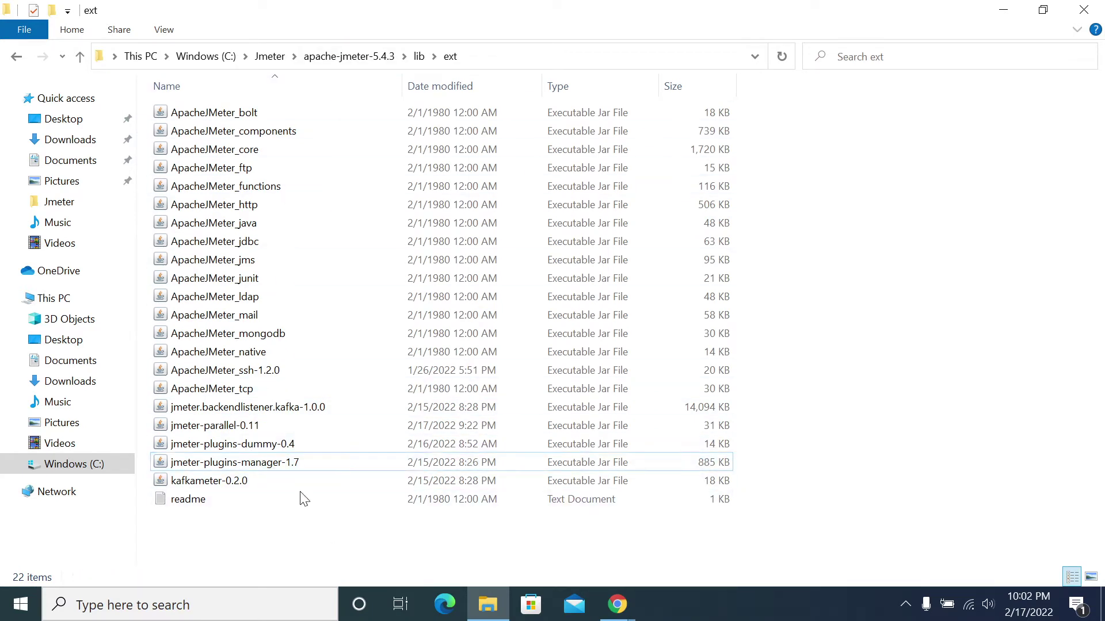
left_click(371, 56)
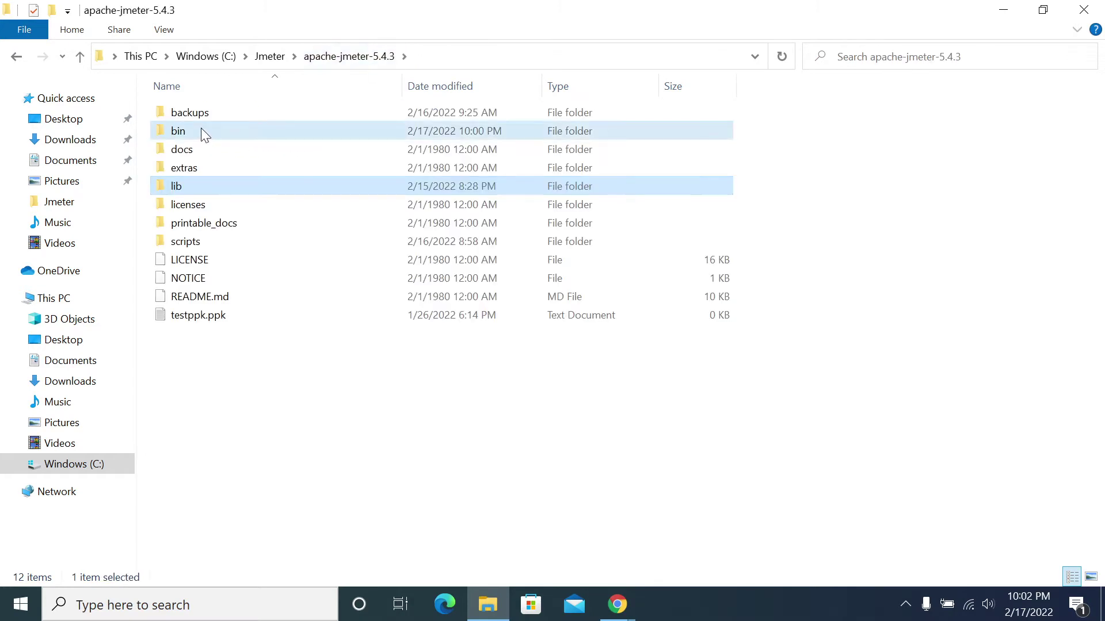
- Launch JMeter 5.4.3 from the jmeter batch file in the bin folder
double_click(200, 127)
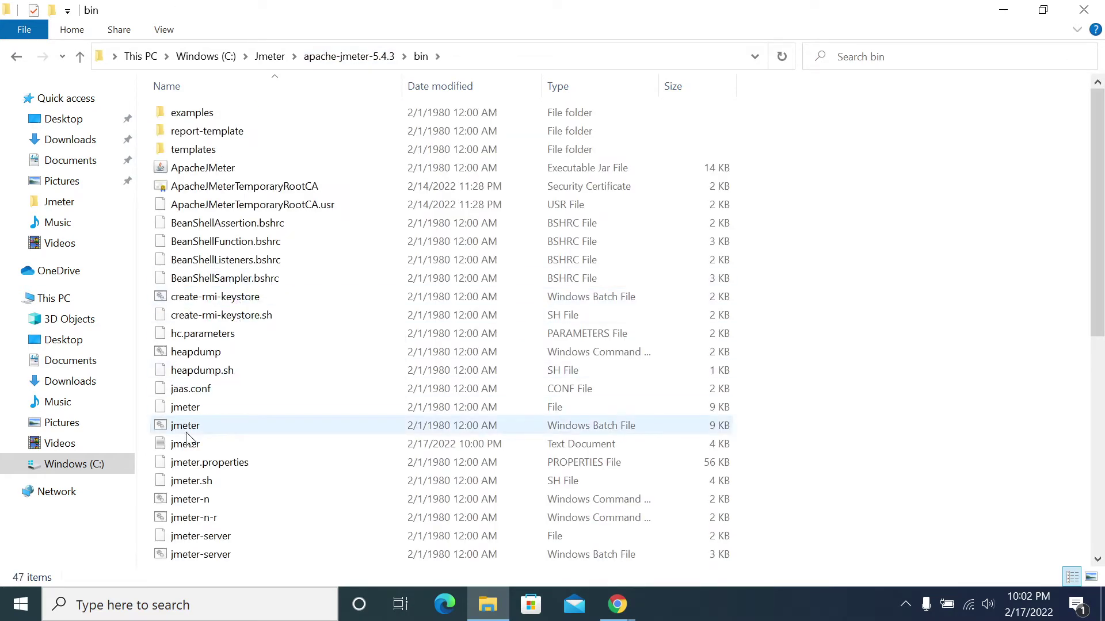
left_click(196, 425)
double_click(199, 420)
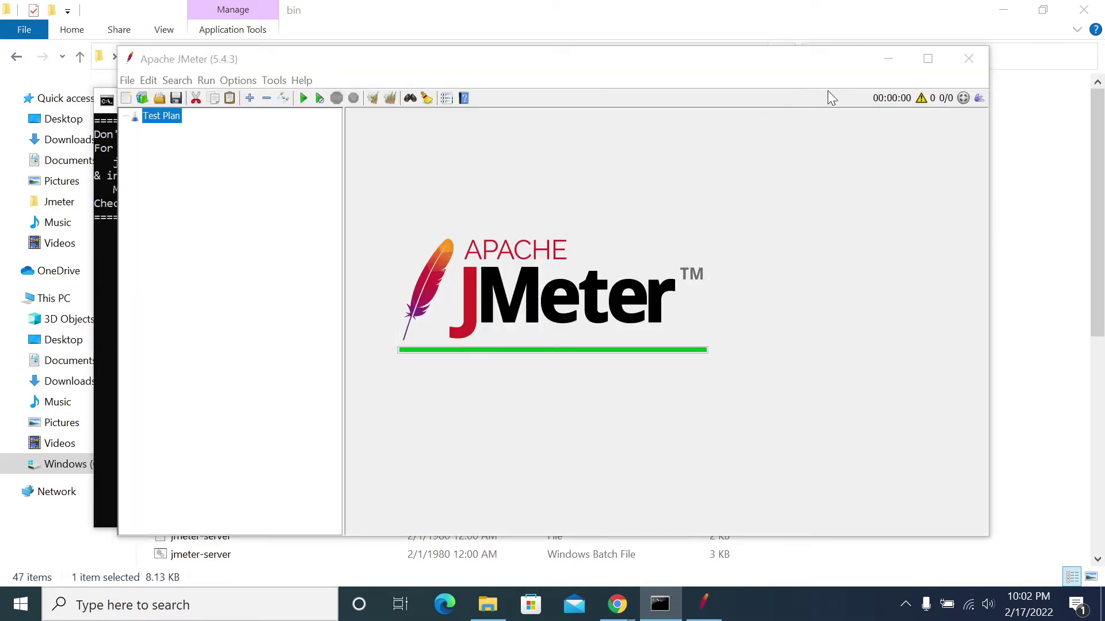
- Maximize the JMeter window and open the Plugins Manager from the Options menu
left_click(926, 58)
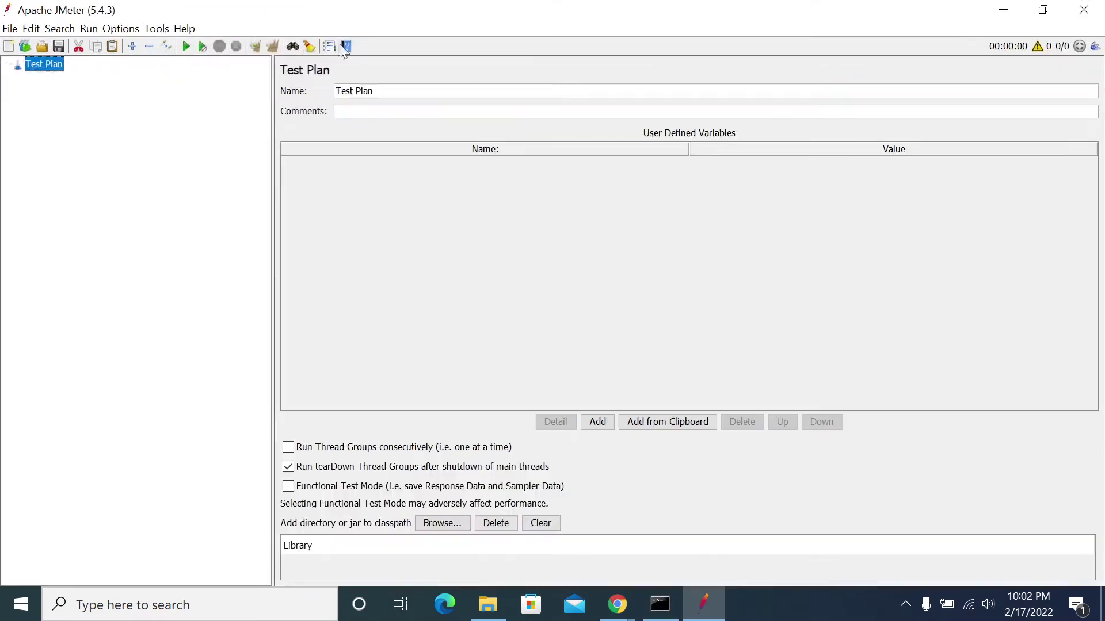
left_click(125, 31)
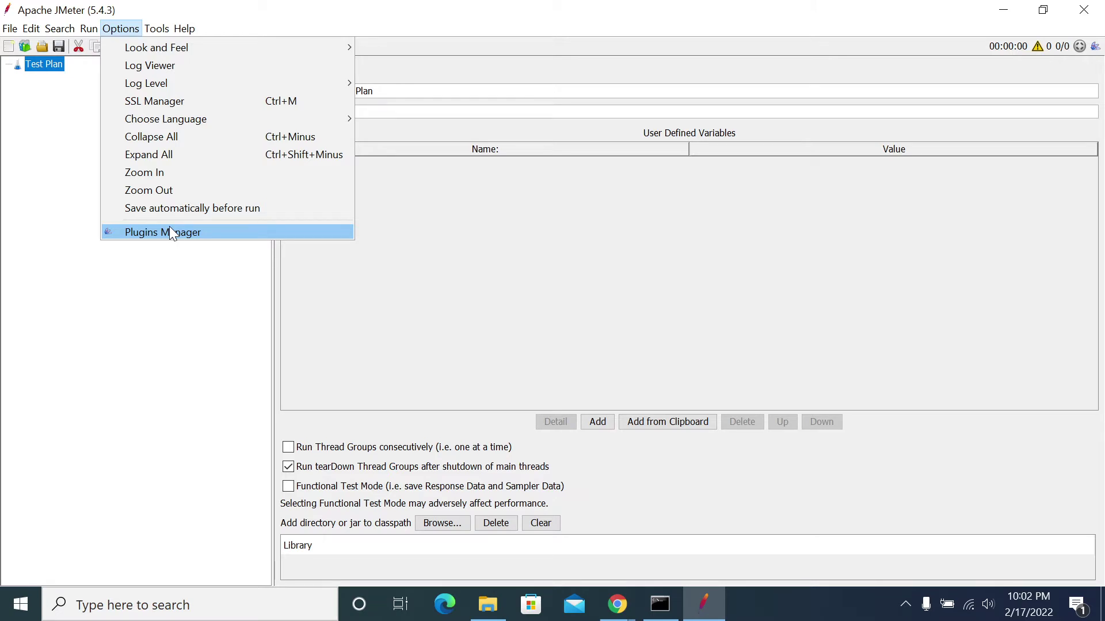
left_click(170, 228)
- Search available plugins for 'web' and tick WebSocket Samplers by Peter Doornbosch
left_click(372, 127)
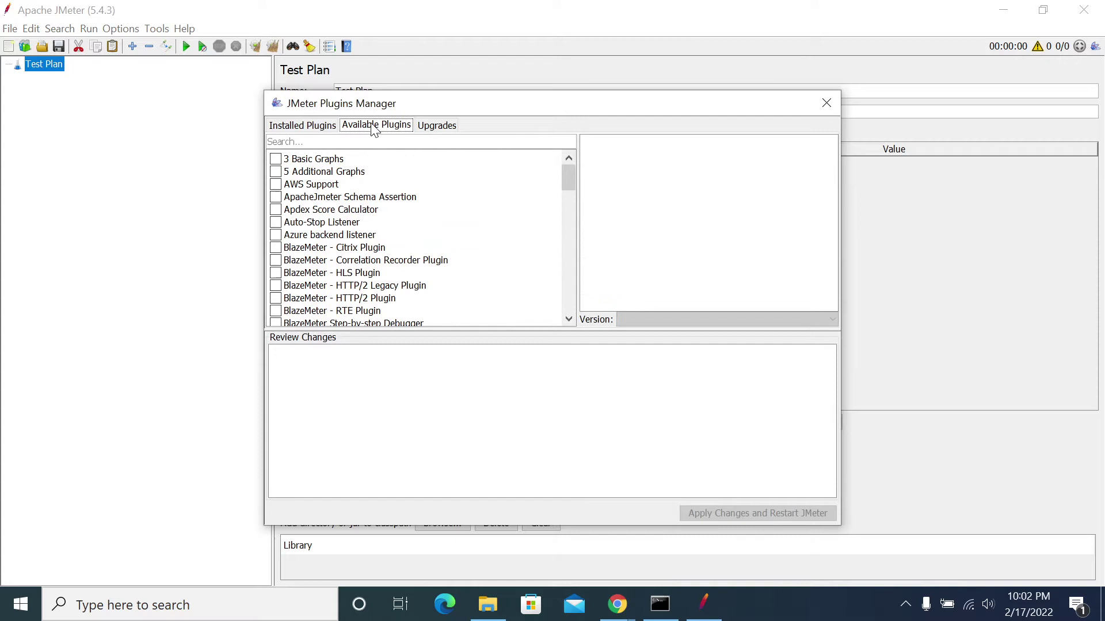
left_click(359, 141)
type("web")
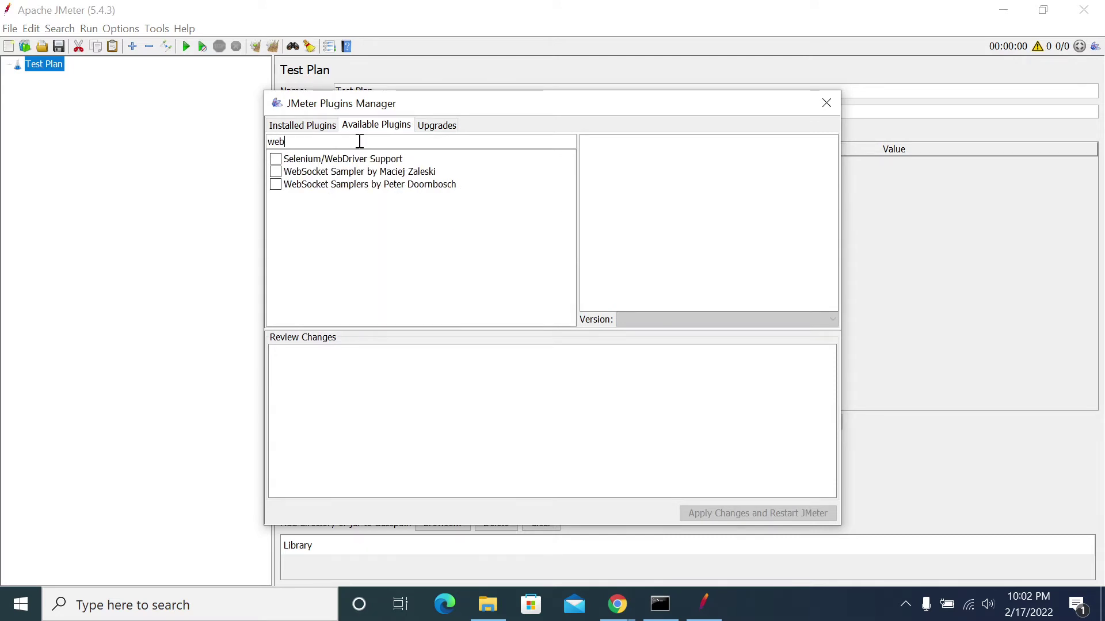
left_click(314, 172)
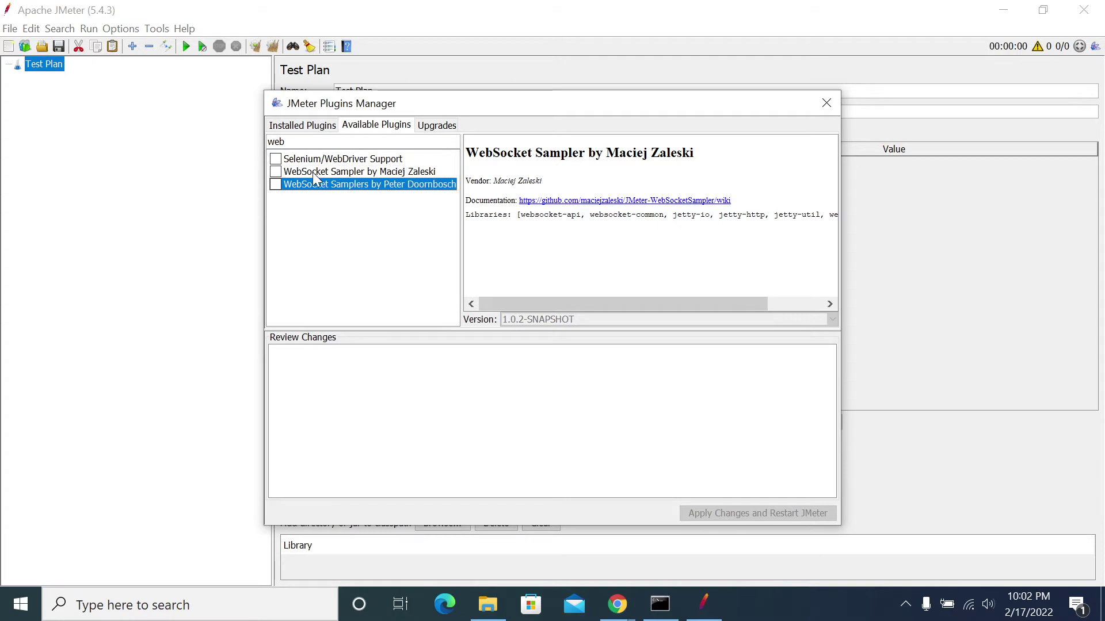
left_click(313, 171)
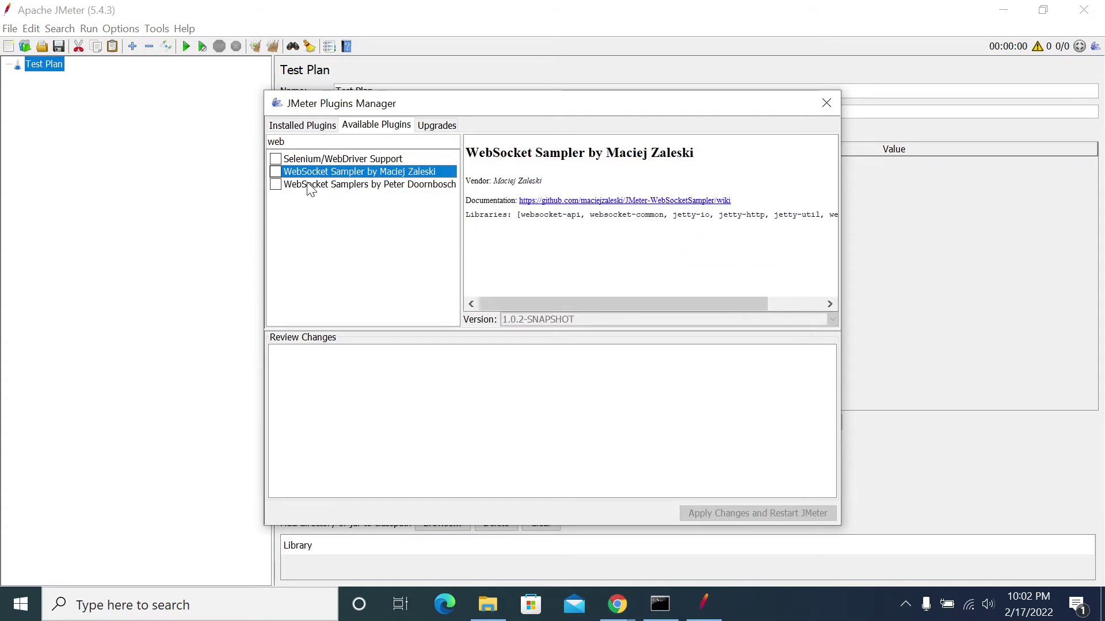
left_click(308, 185)
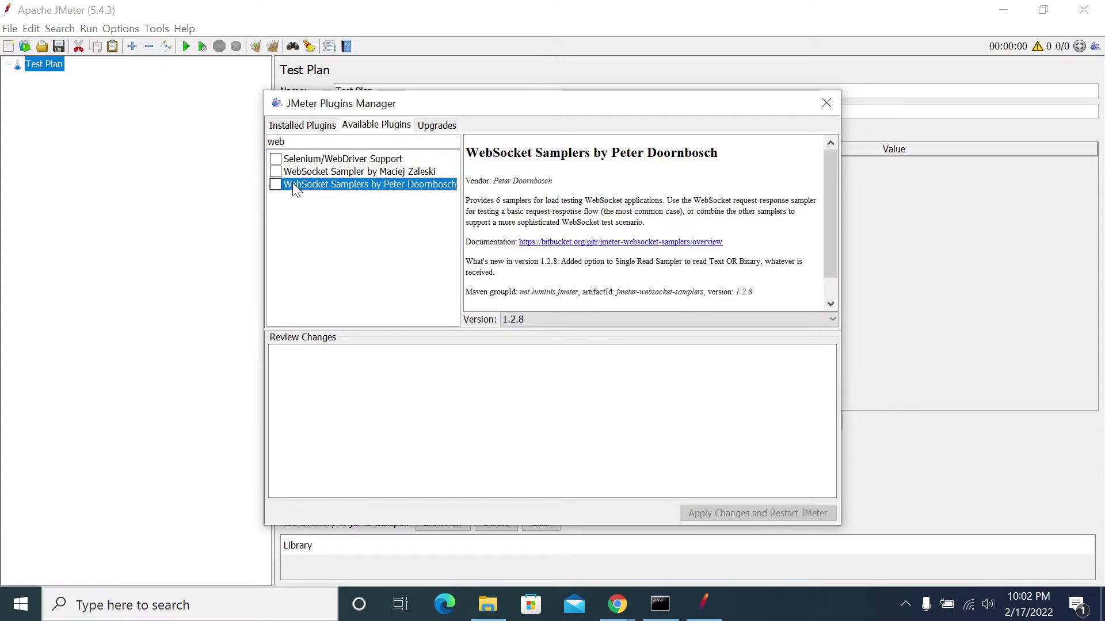
left_click(276, 185)
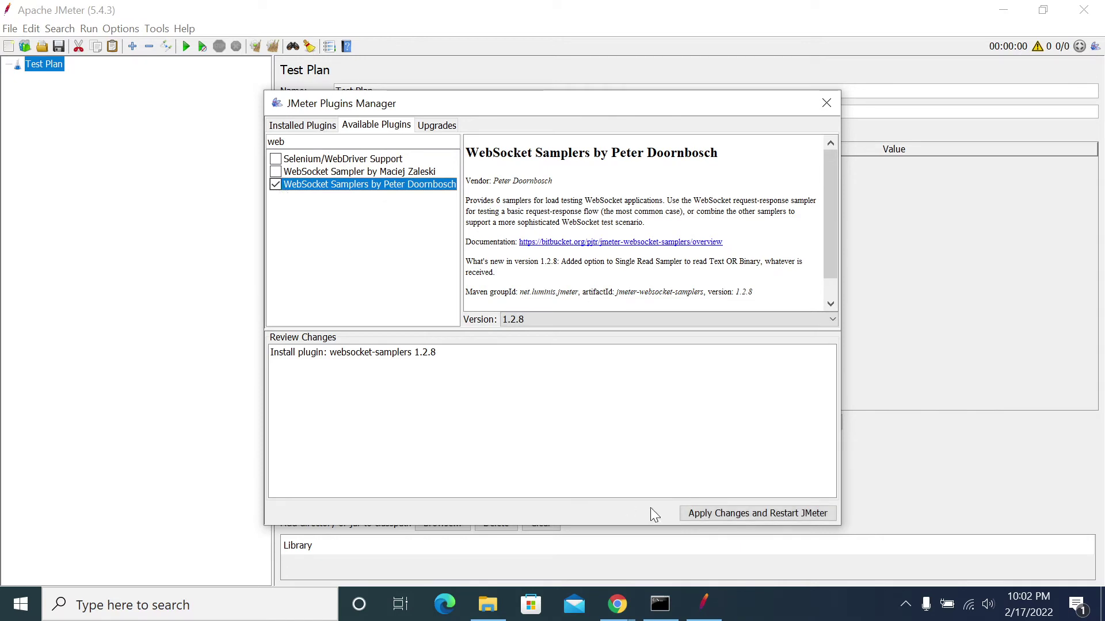
- Apply the WebSocket Samplers install and restart JMeter, waiting for it to relaunch
left_click(737, 515)
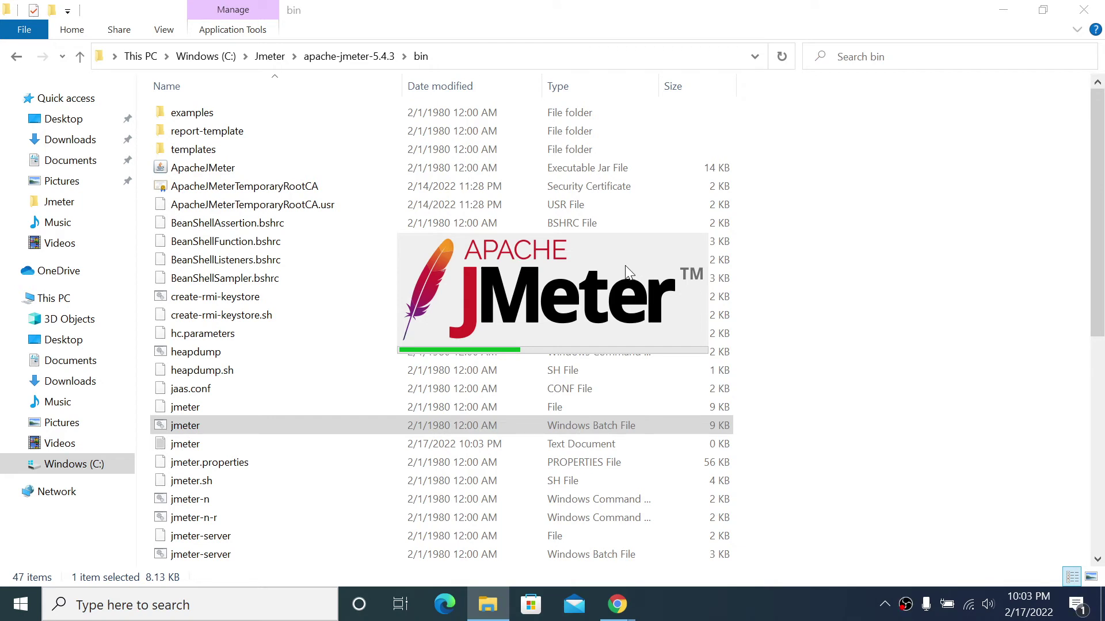
left_click(1065, 464)
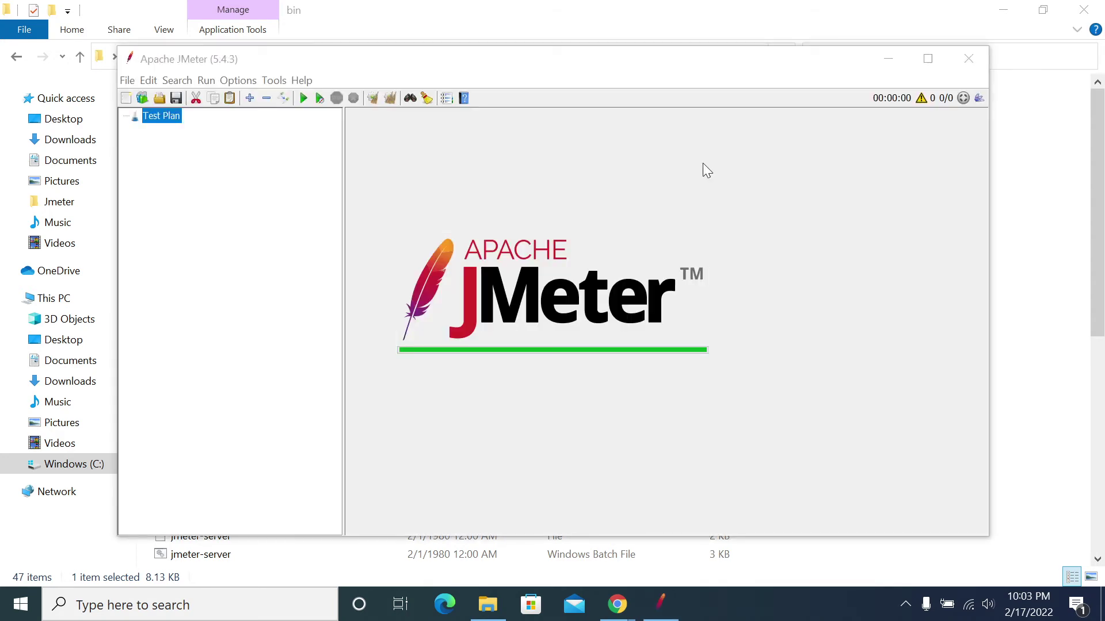
- Maximize the restarted window and add a Thread Group under the Test Plan
left_click(928, 58)
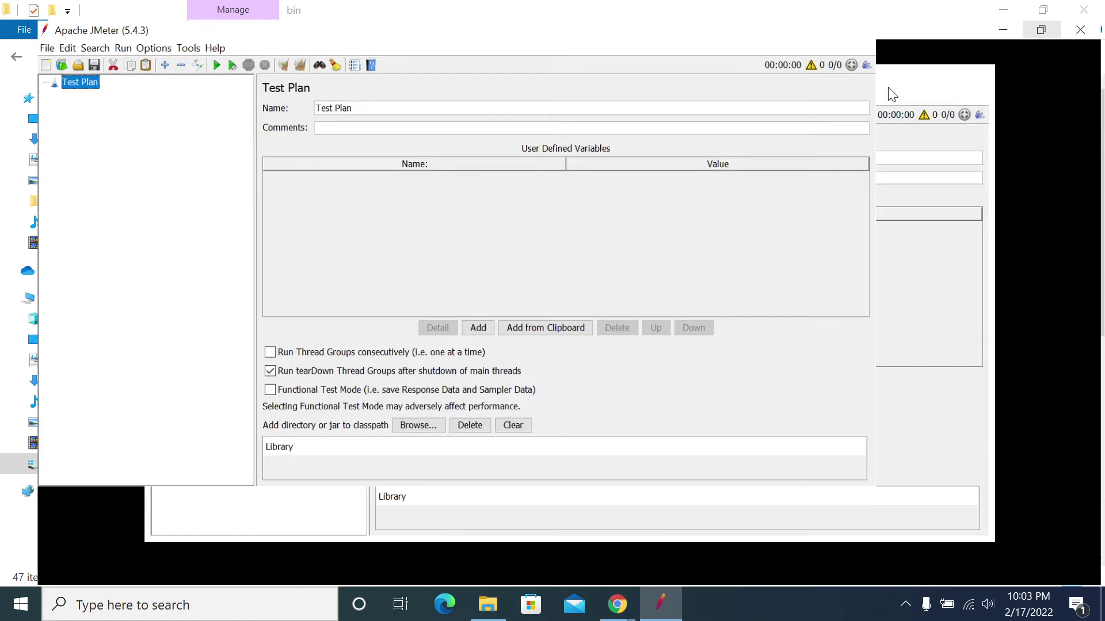
right_click(46, 68)
mouse_move(79, 79)
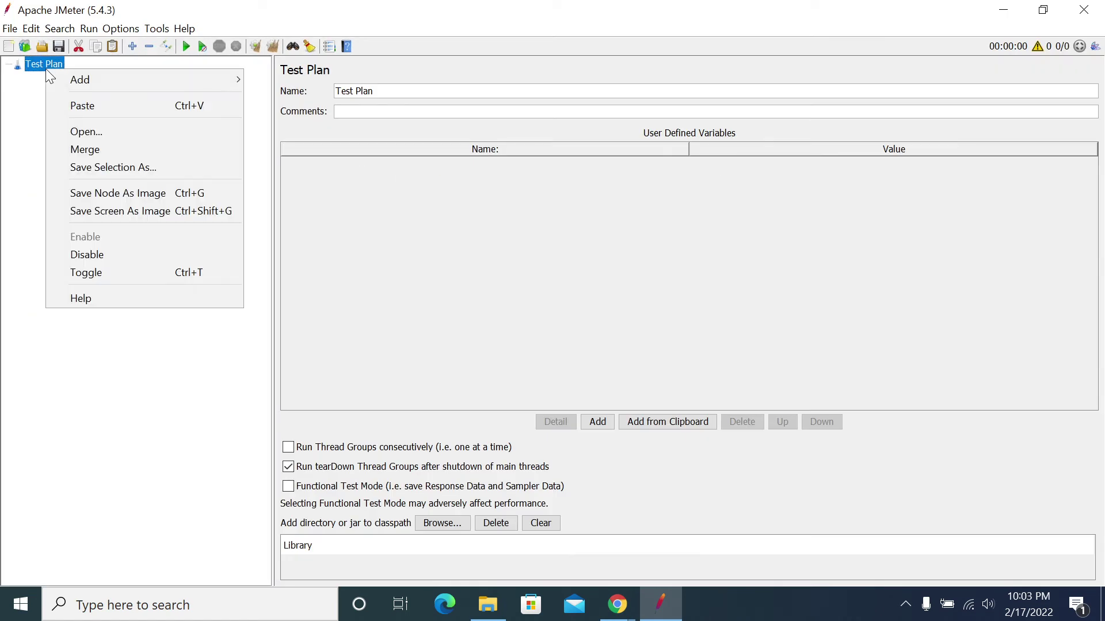
left_click(397, 80)
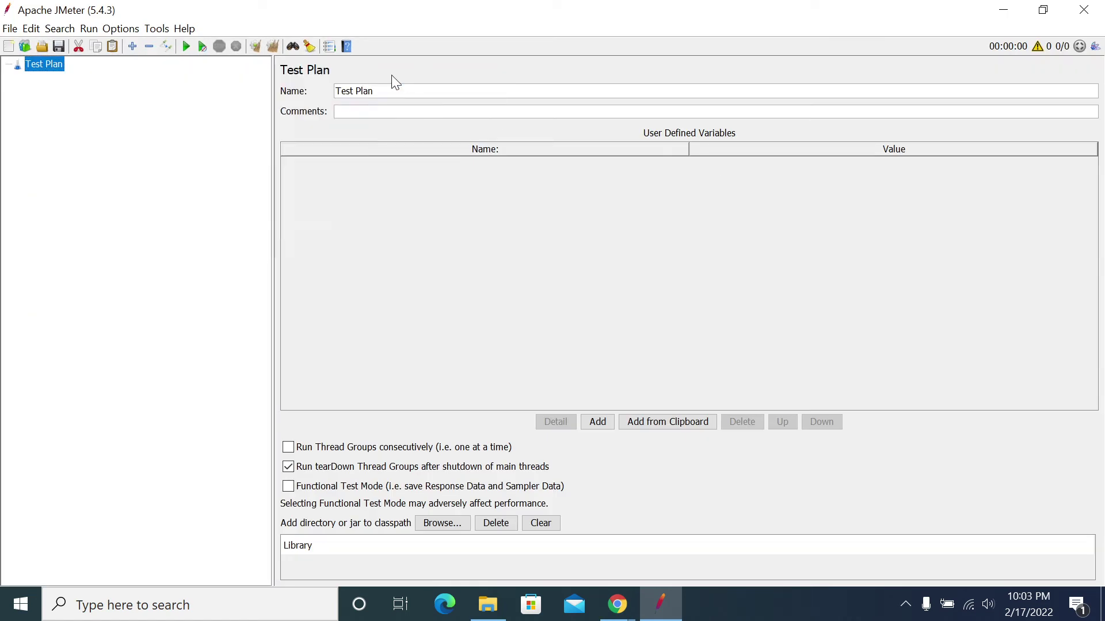
- Check the Thread Group's Add > Sampler list for WebSocket samplers without adding any
right_click(78, 84)
mouse_move(354, 90)
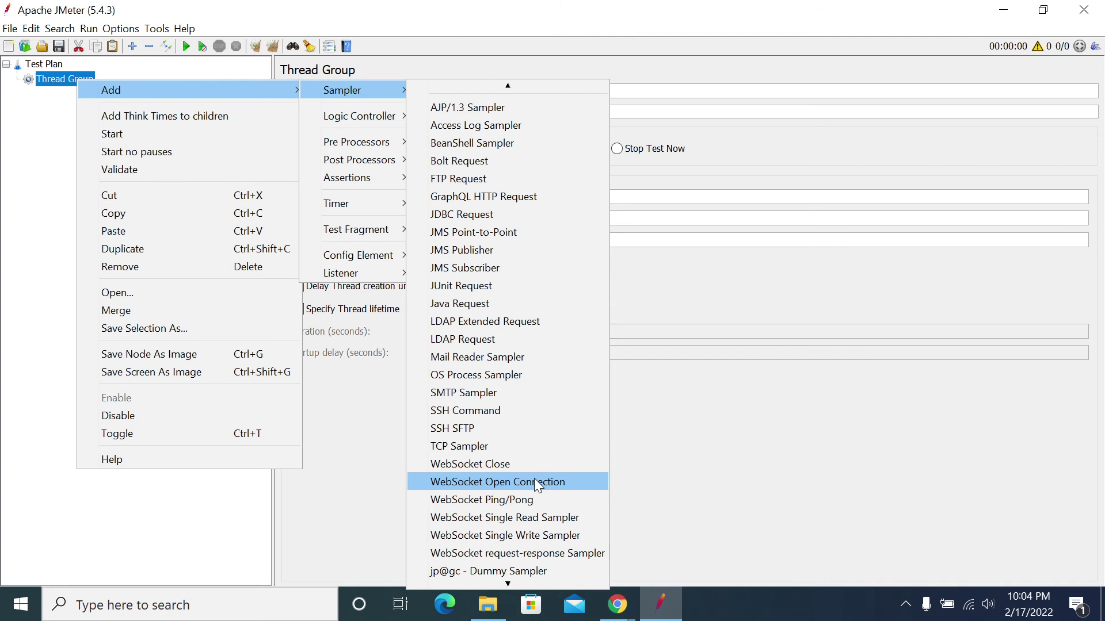
left_click(59, 119)
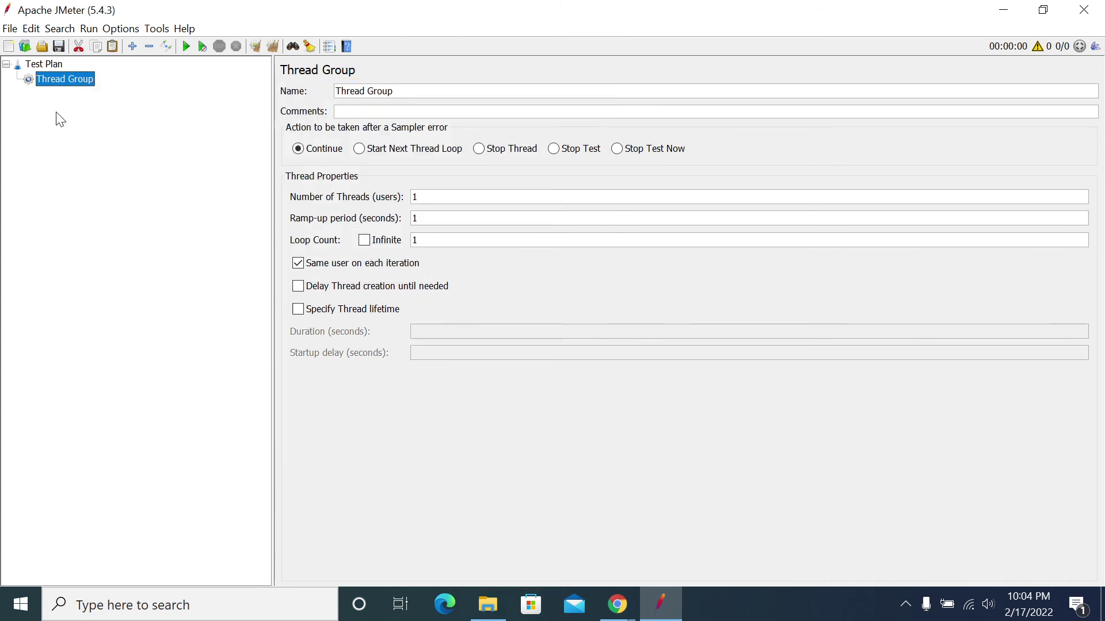
right_click(53, 77)
mouse_move(163, 87)
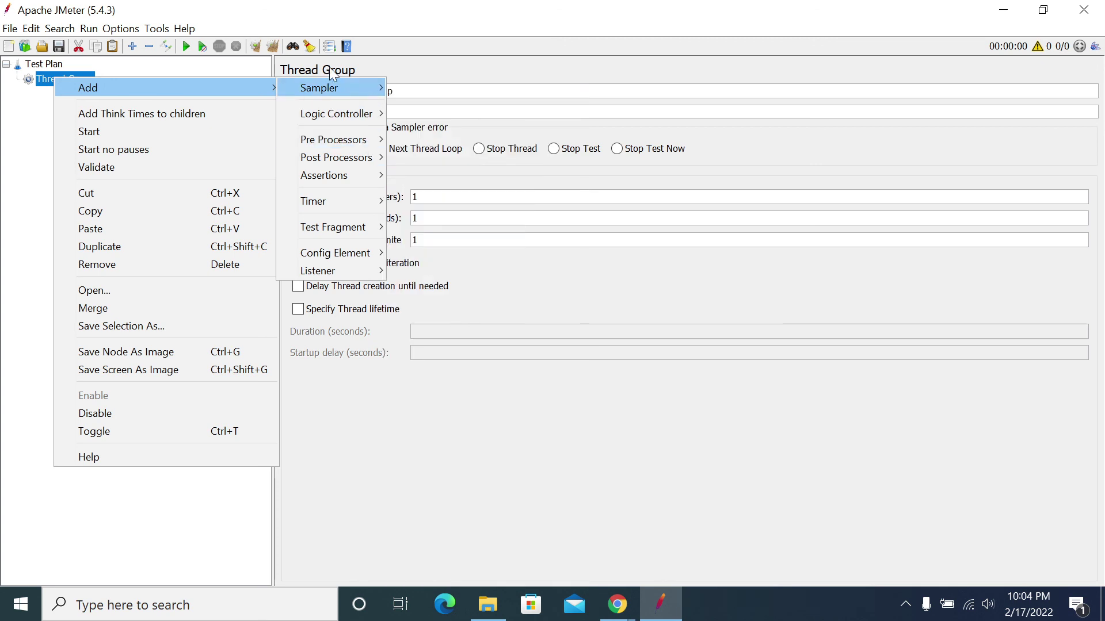
mouse_move(320, 88)
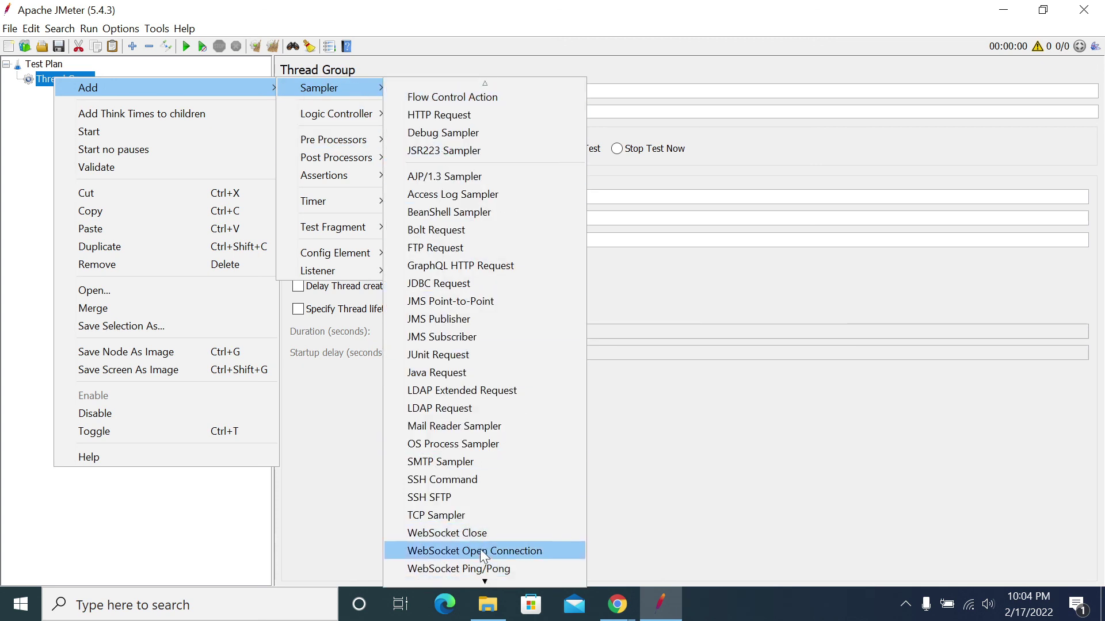
left_click(26, 222)
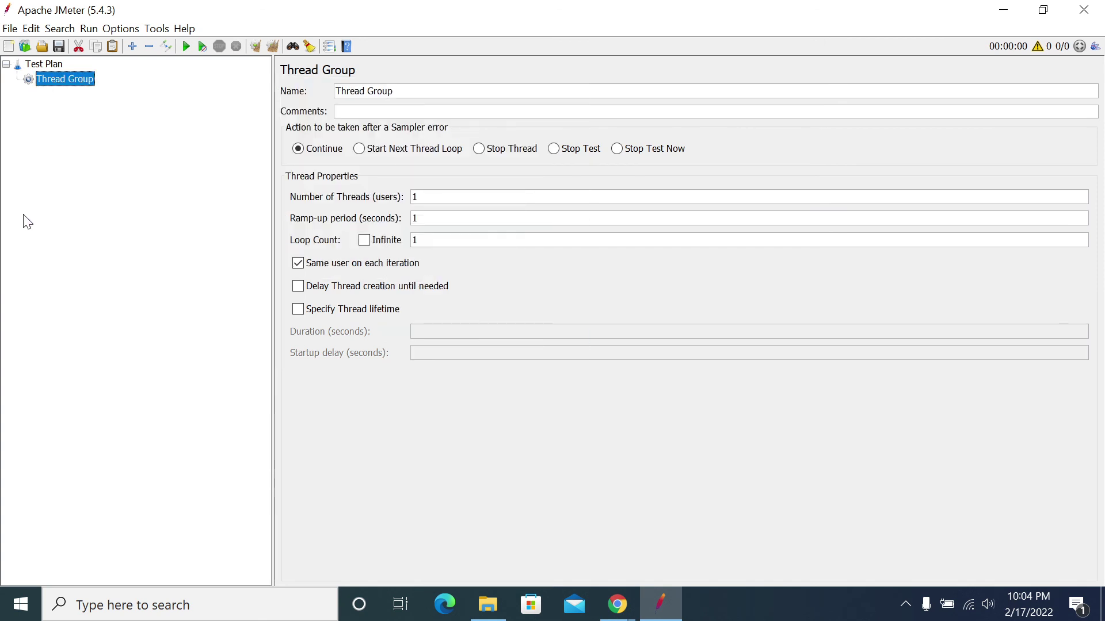